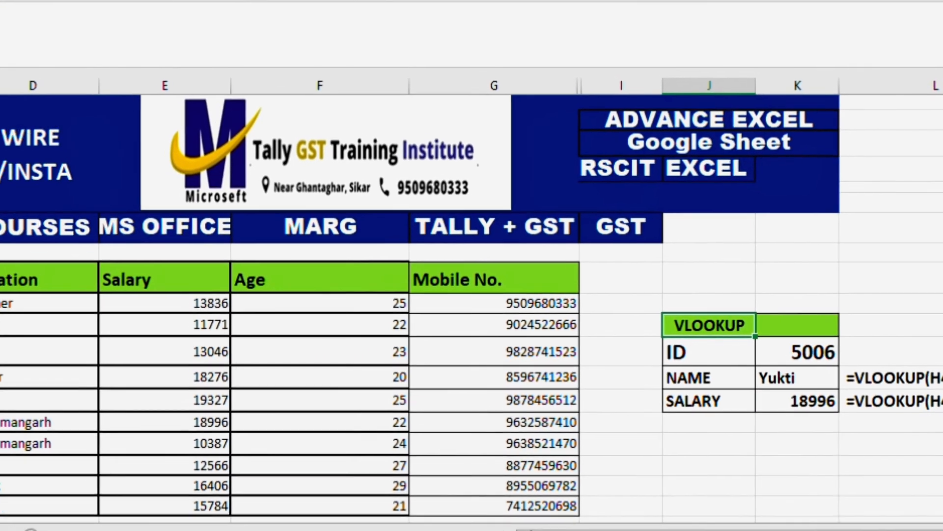
Select the employee table from the Employee ID header through the last Mobile No. row to review its data range
{"action": "left_click_drag", "start_coordinate": [9, 290], "coordinate": [506, 500]}
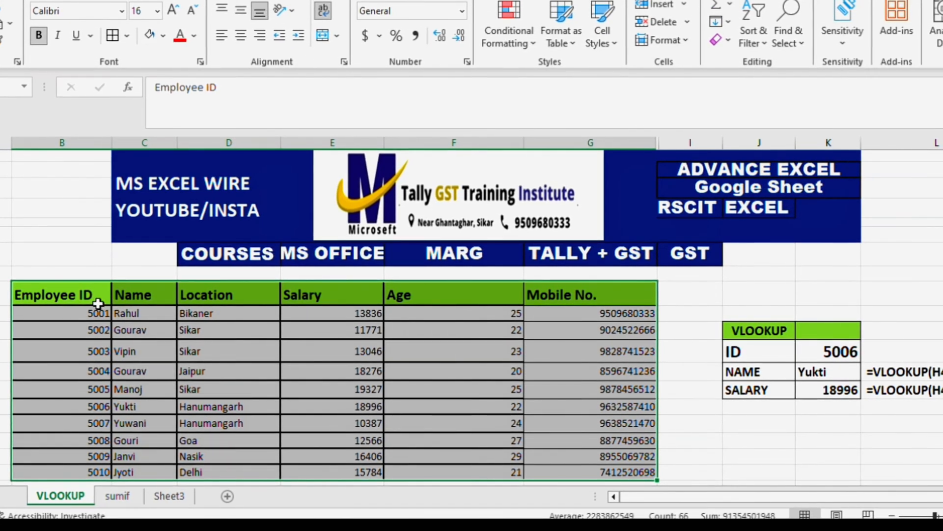
{"action": "left_click", "coordinate": [98, 303]}
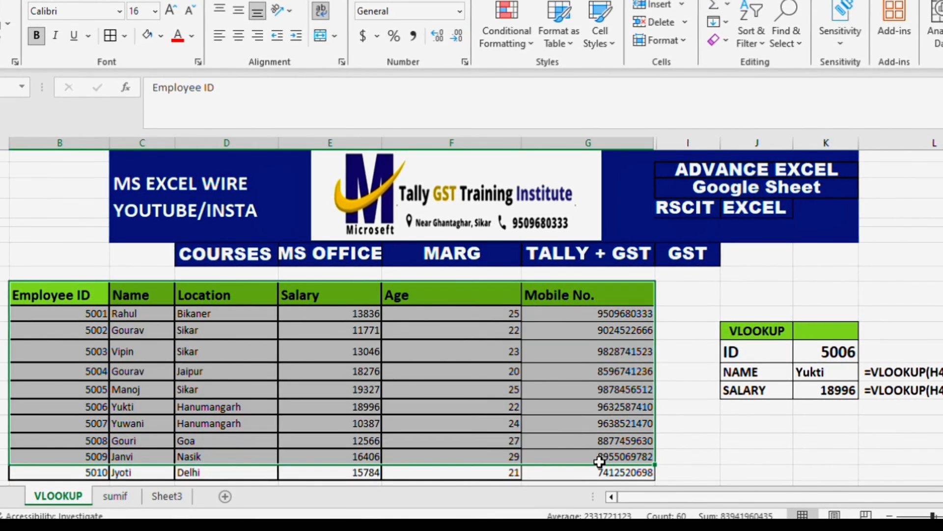
{"action": "left_click_drag", "start_coordinate": [79, 294], "coordinate": [99, 466]}
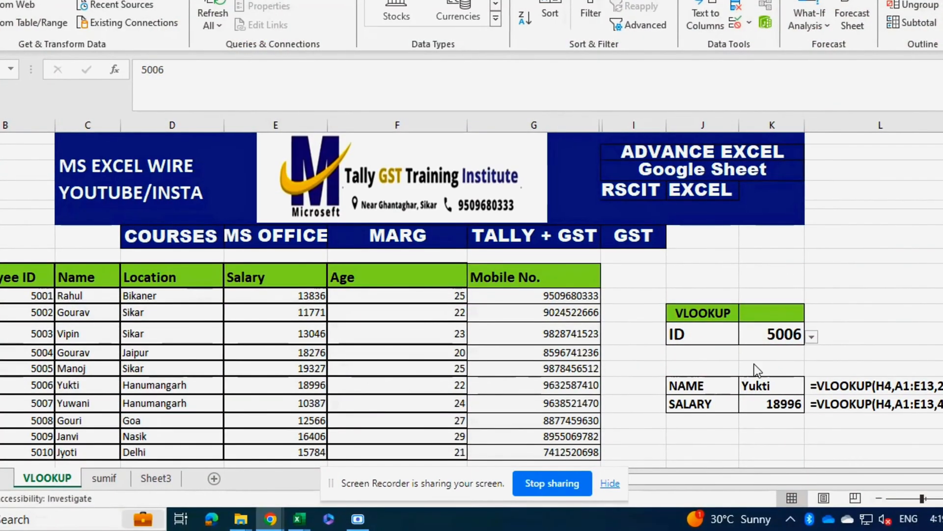
Add list data validation to the ID value cell, using employee IDs 5001 to 5010 as the source
{"action": "left_click", "coordinate": [763, 336]}
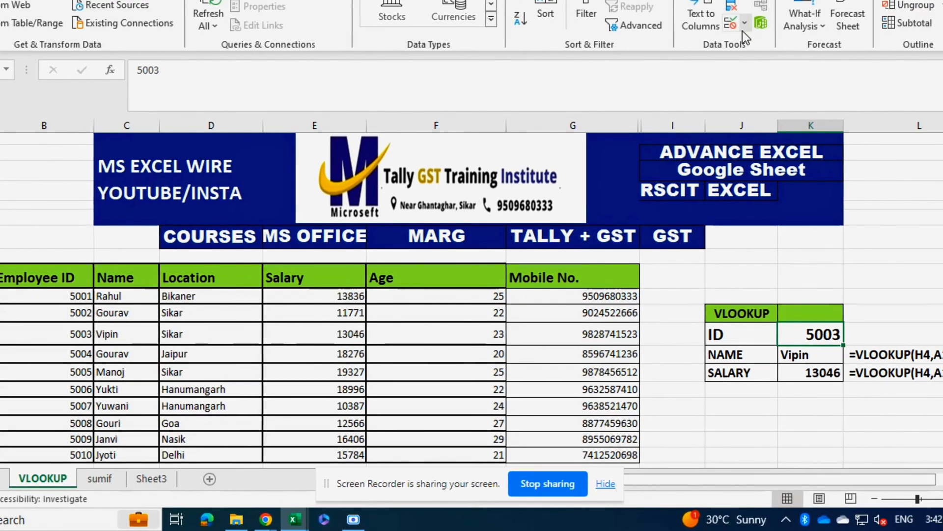
{"action": "left_click", "coordinate": [745, 23]}
{"action": "left_click", "coordinate": [772, 41]}
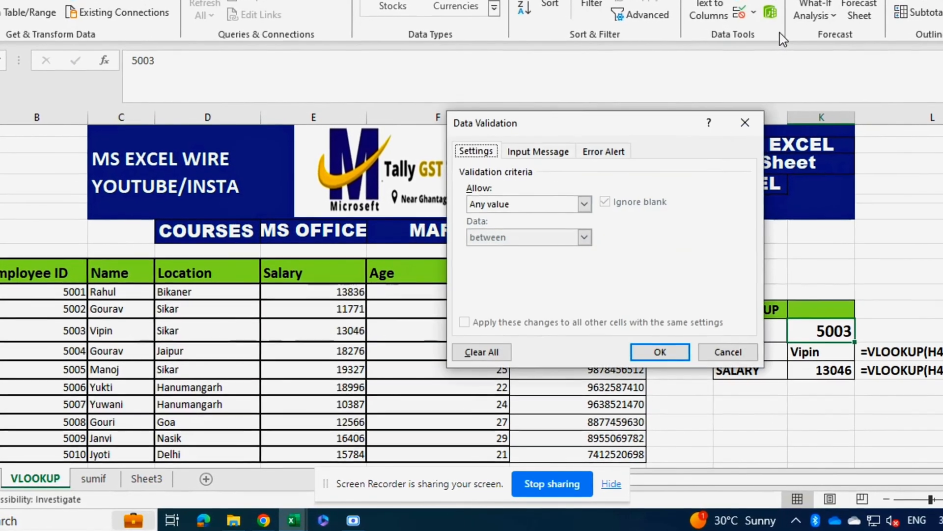
{"action": "left_click", "coordinate": [581, 209]}
{"action": "left_click", "coordinate": [573, 244]}
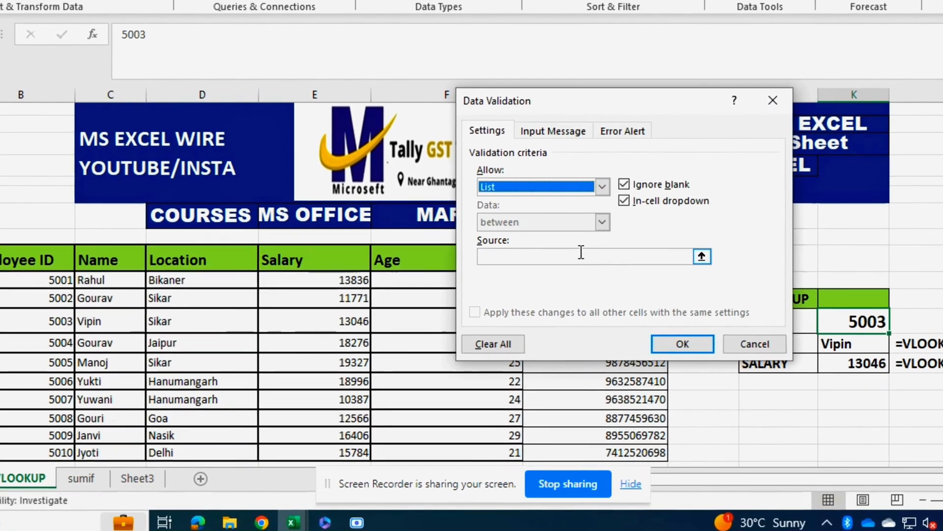
{"action": "left_click", "coordinate": [68, 285]}
{"action": "left_click_drag", "start_coordinate": [54, 273], "coordinate": [51, 451]}
{"action": "left_click", "coordinate": [723, 335]}
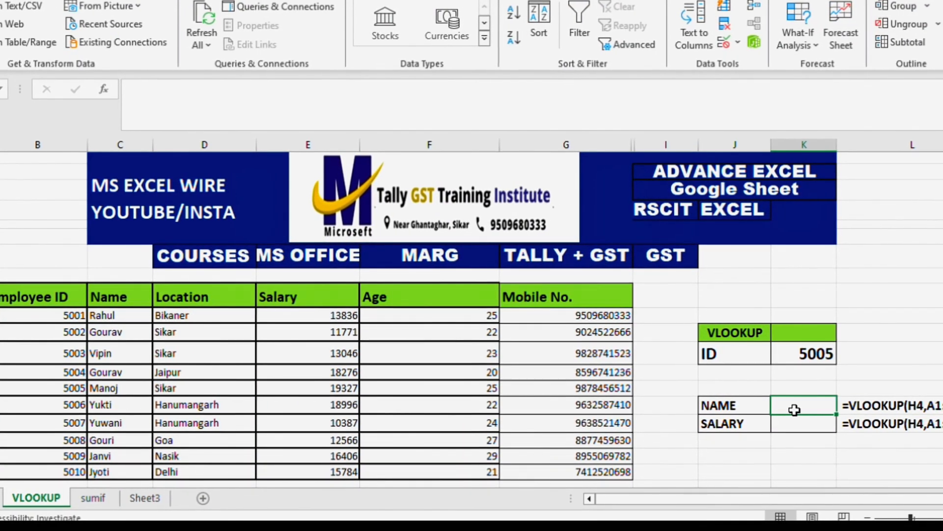
Enter =VLOOKUP(K12,B9:G19,2) in the value cell beside NAME to return the employee's name
{"action": "type", "text": "=vloo"}
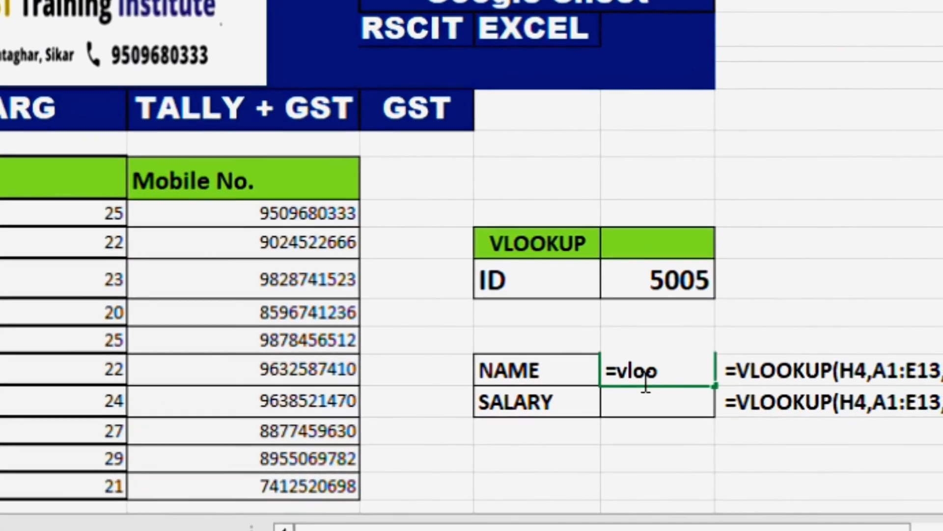
{"action": "key", "text": "Tab"}
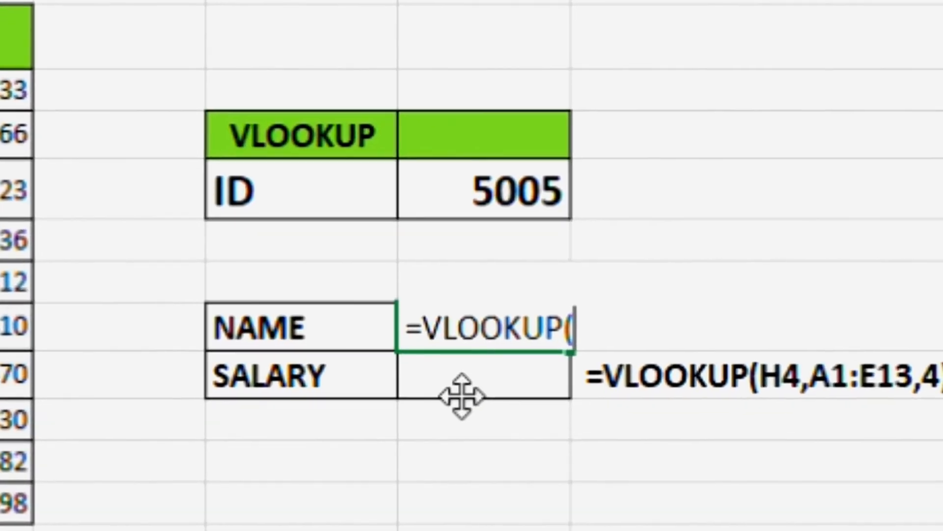
{"action": "left_click", "coordinate": [586, 219]}
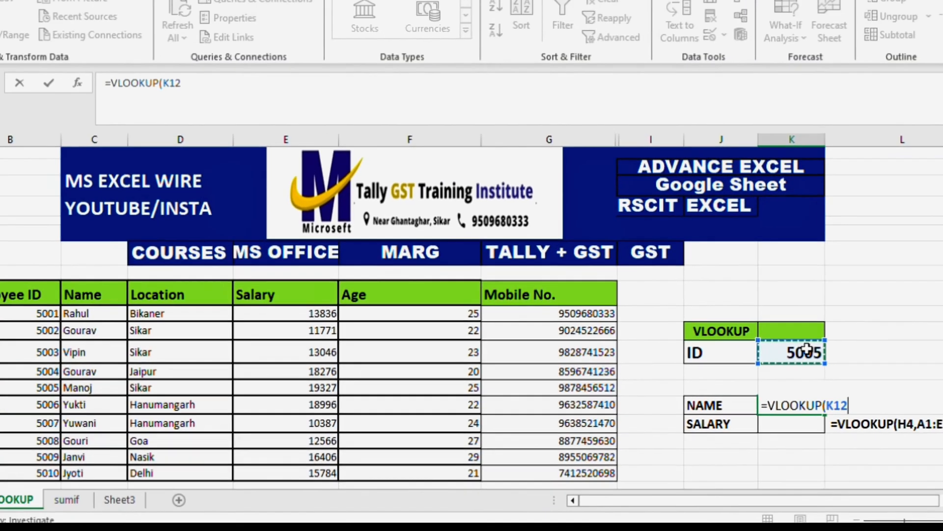
{"action": "type", "text": ","}
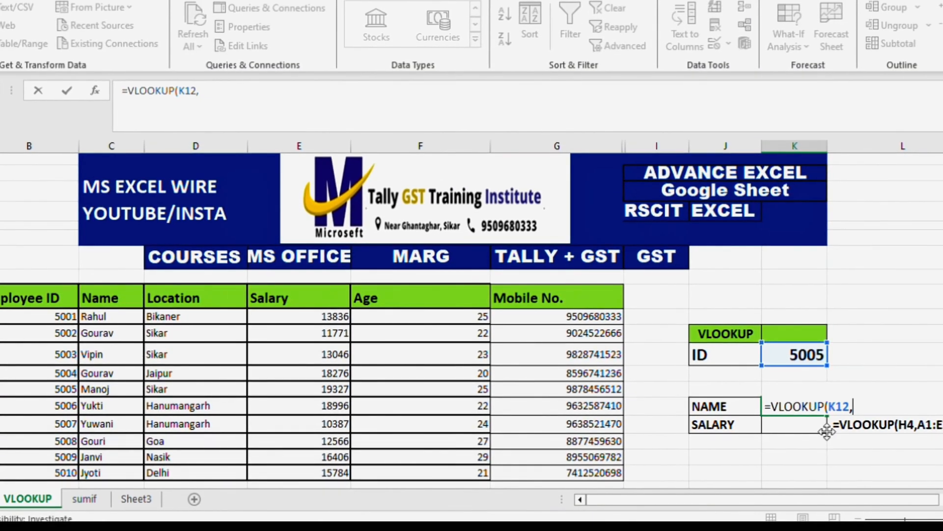
{"action": "left_click_drag", "start_coordinate": [22, 302], "coordinate": [379, 474]}
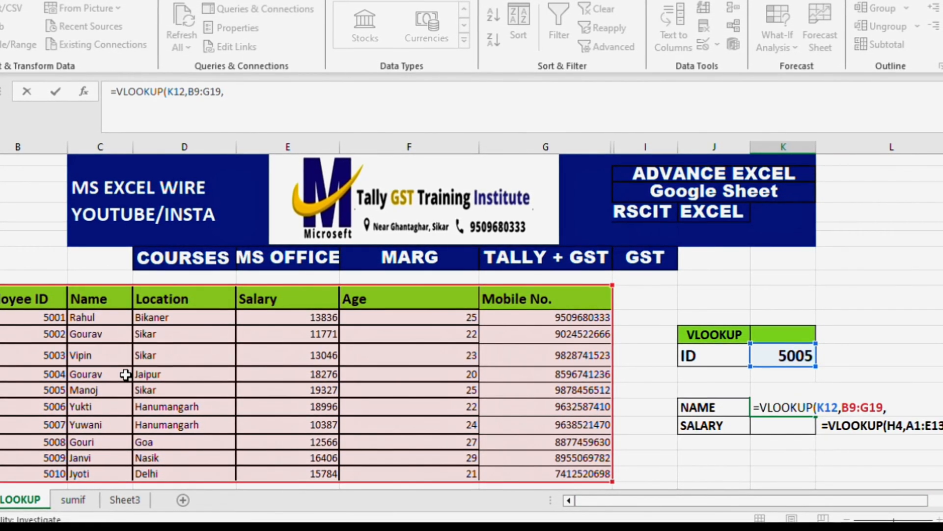
{"action": "key", "text": "Return"}
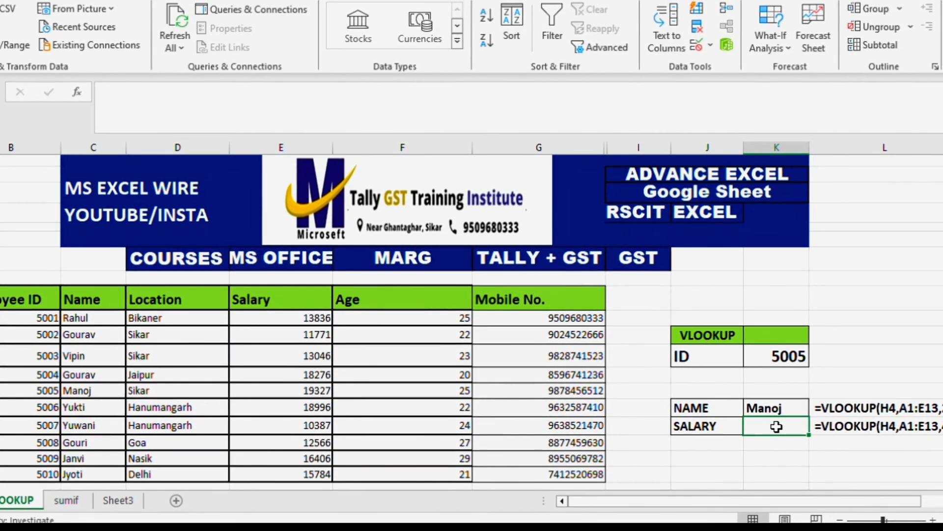
Enter =VLOOKUP(K12,B9:G19,4) in the value cell beside SALARY to return the employee's salary
{"action": "type", "text": "vl"}
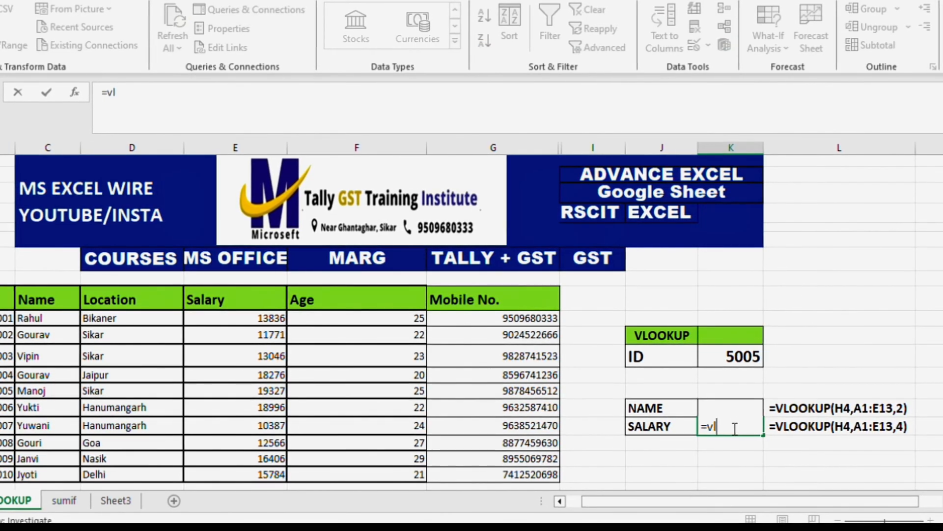
{"action": "type", "text": "o"}
{"action": "key", "text": "Tab"}
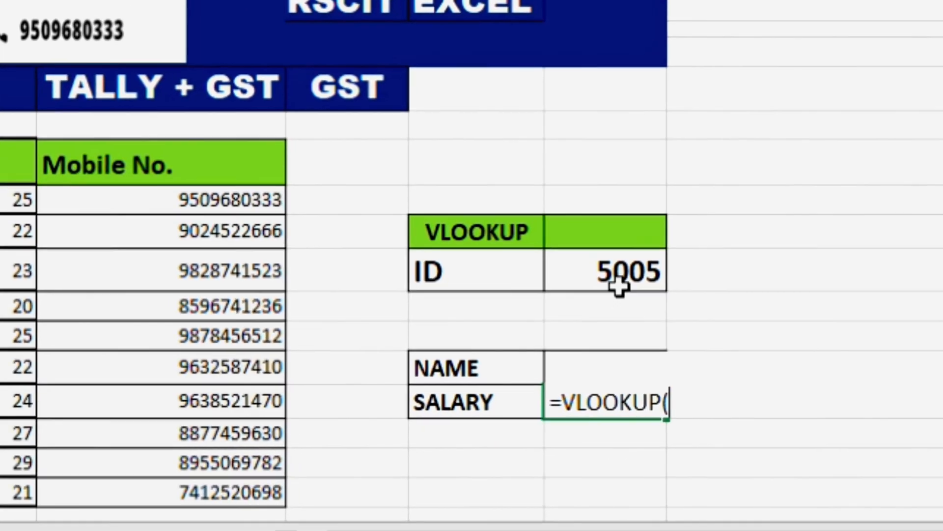
{"action": "left_click", "coordinate": [638, 290]}
{"action": "type", "text": ","}
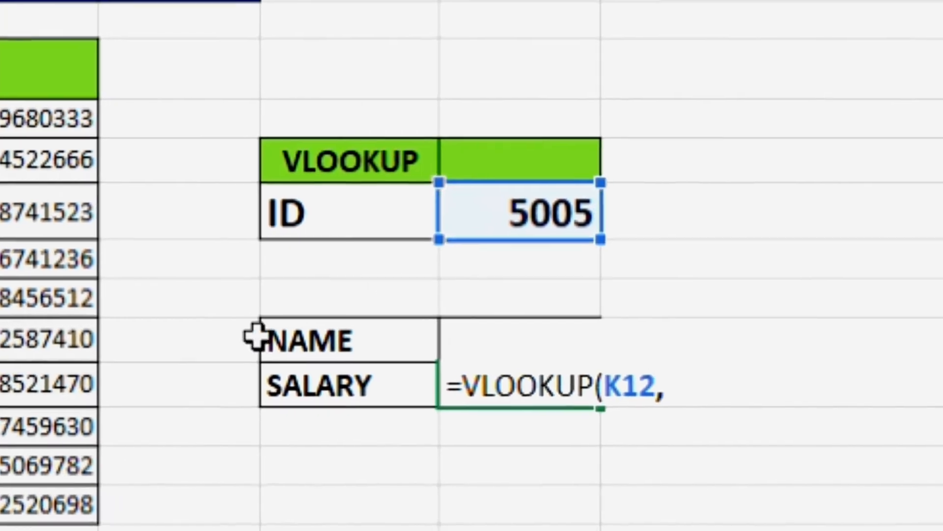
{"action": "left_click_drag", "start_coordinate": [0, 69], "coordinate": [4, 488]}
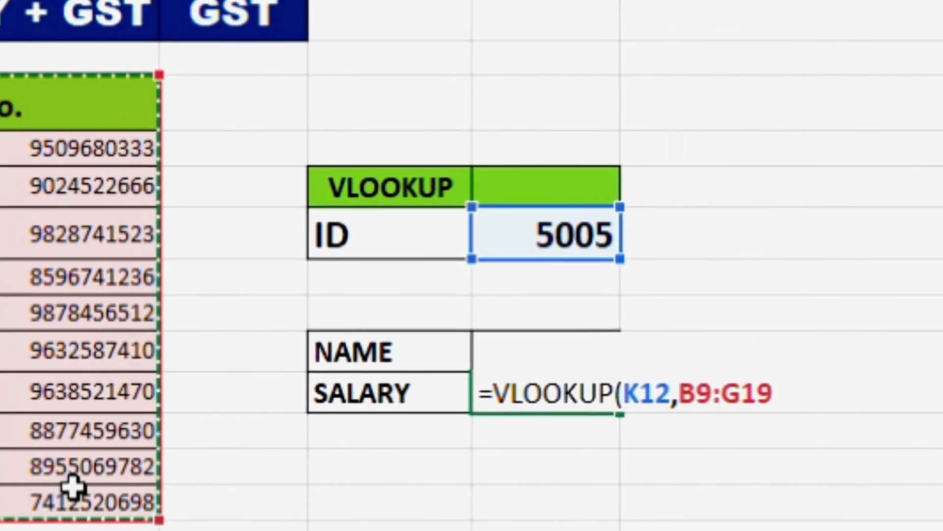
{"action": "type", "text": ","}
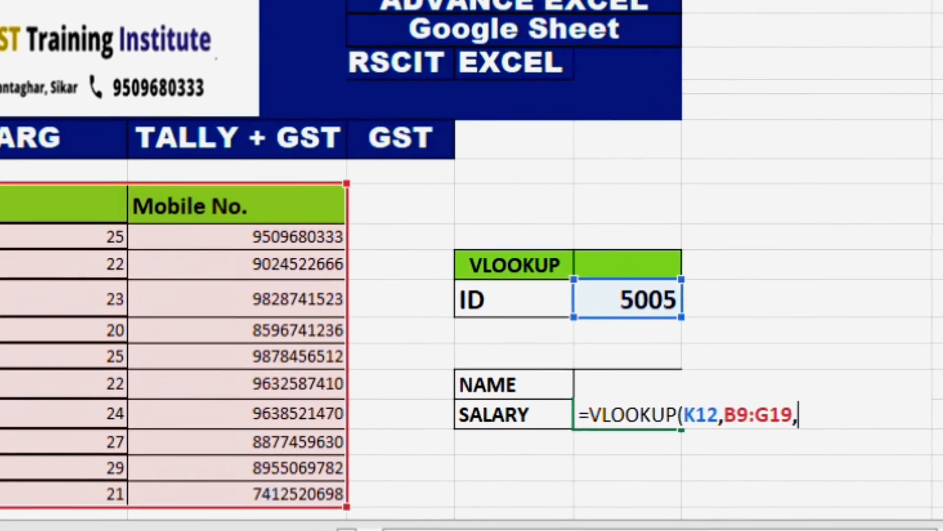
{"action": "type", "text": "4"}
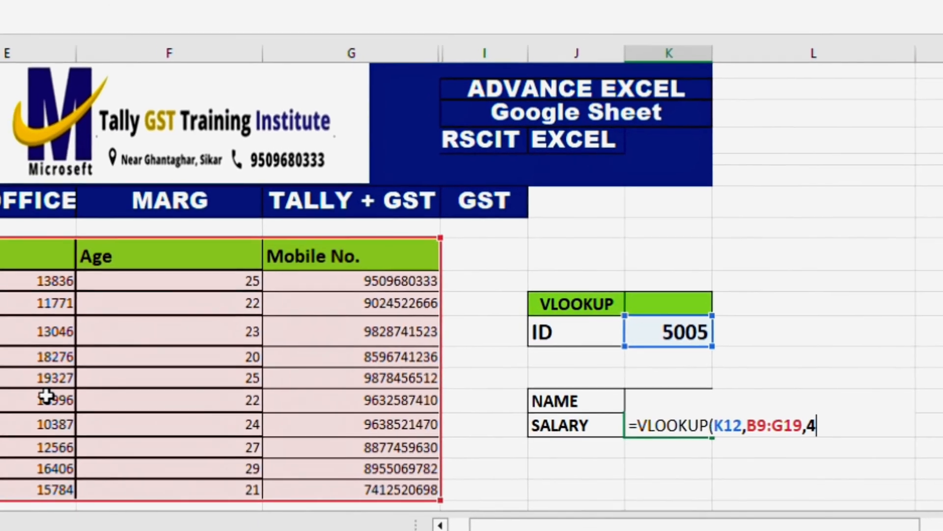
{"action": "key", "text": "Return"}
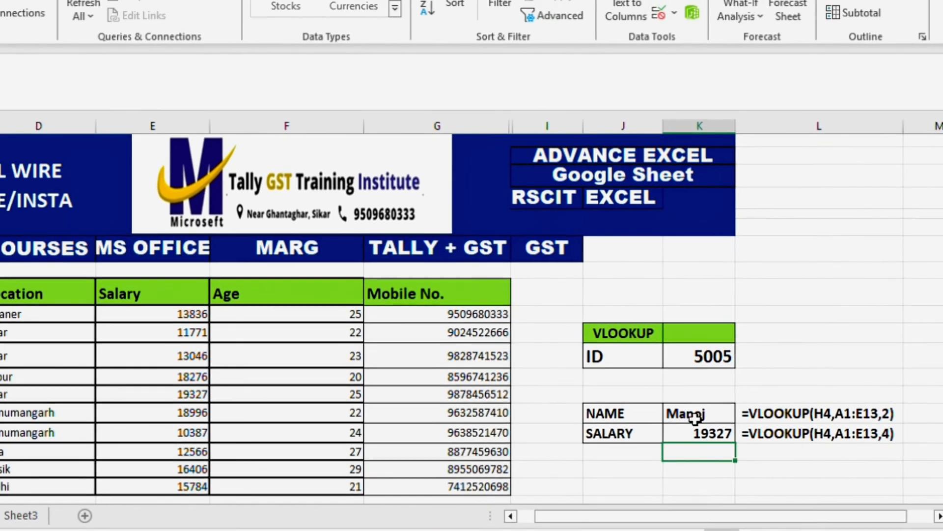
Inspect the lookup formulas in the NAME and SALARY value cells
{"action": "left_click", "coordinate": [671, 400]}
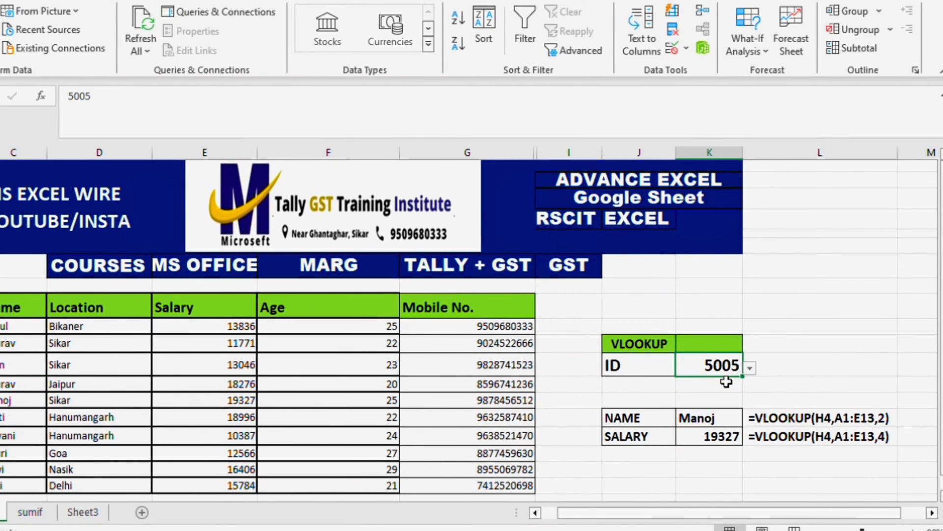
{"action": "left_click", "coordinate": [719, 418]}
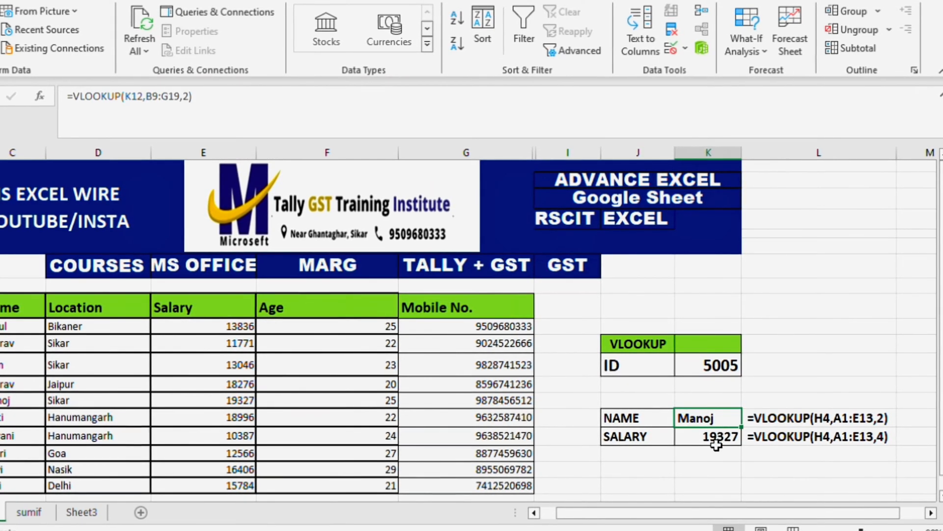
{"action": "left_click", "coordinate": [729, 432]}
Change the lookup ID to 5003 to test the name and salary lookups
{"action": "left_click", "coordinate": [737, 363]}
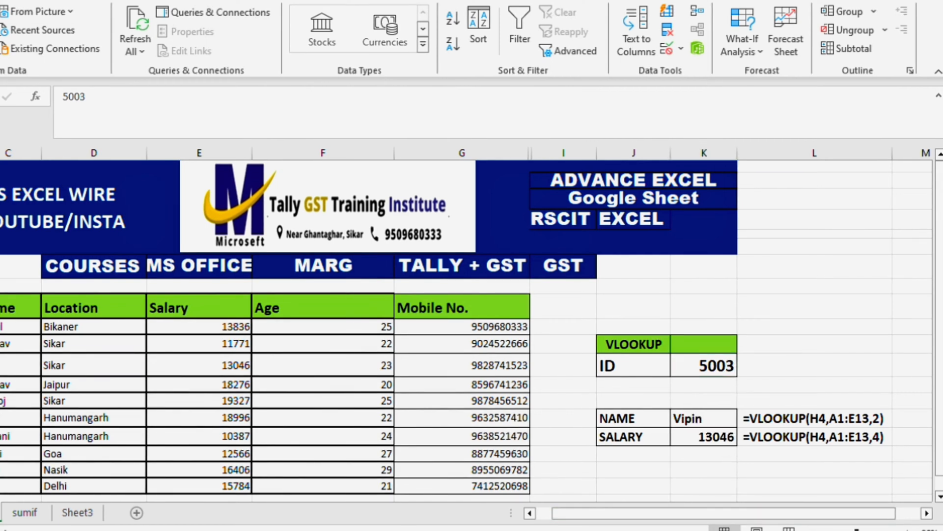
{"action": "key", "text": "shift+space"}
{"action": "left_click", "coordinate": [706, 365]}
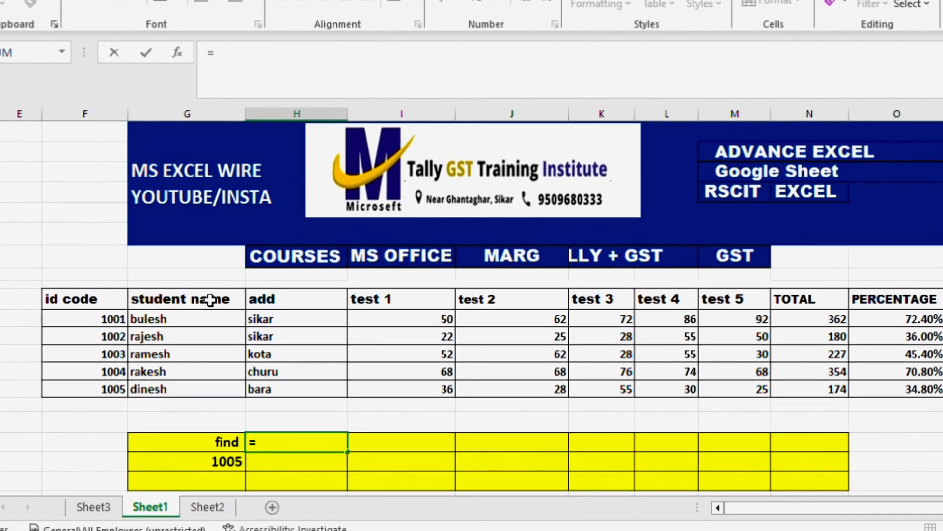
Link the yellow header cell beside find to the student name header with =G10
{"action": "left_click", "coordinate": [210, 299]}
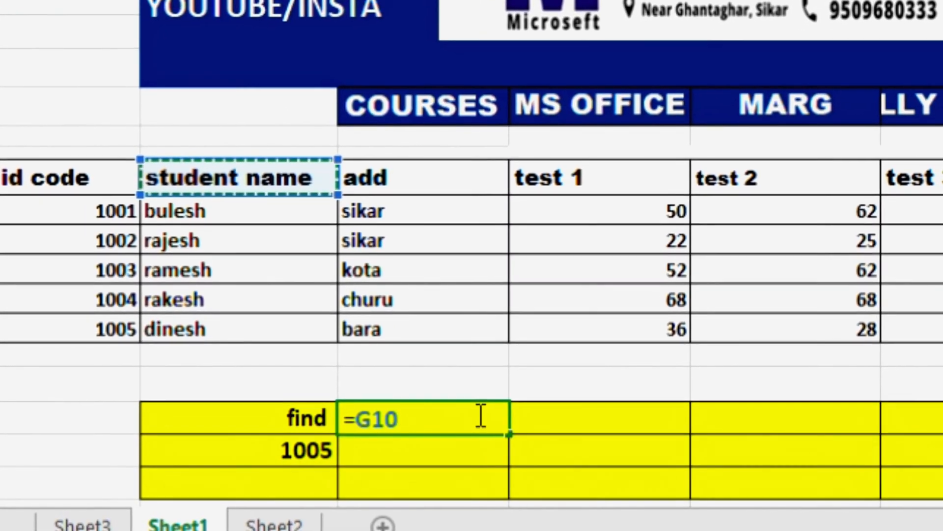
{"action": "key", "text": "Return"}
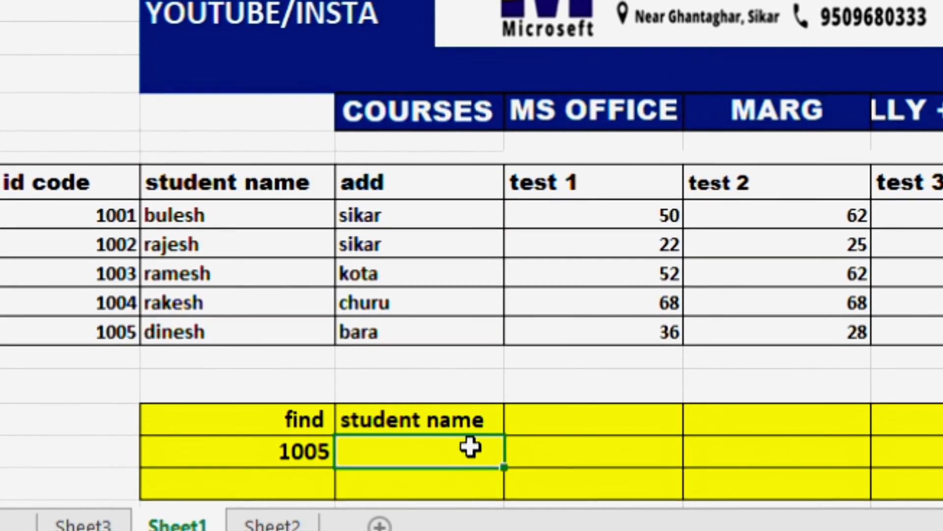
{"action": "left_click", "coordinate": [453, 421]}
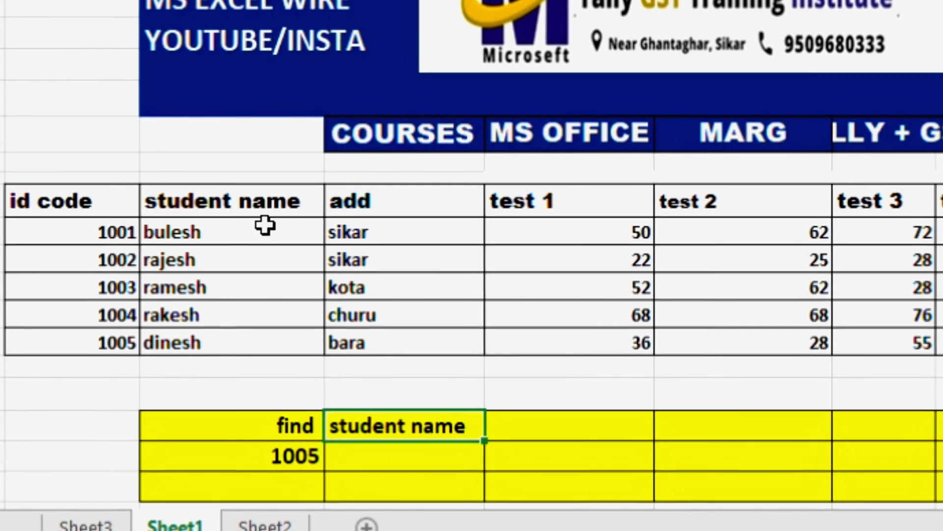
Shorten the student name header in G10 to "stu name" and check the linked header cell H18
{"action": "left_click", "coordinate": [256, 208]}
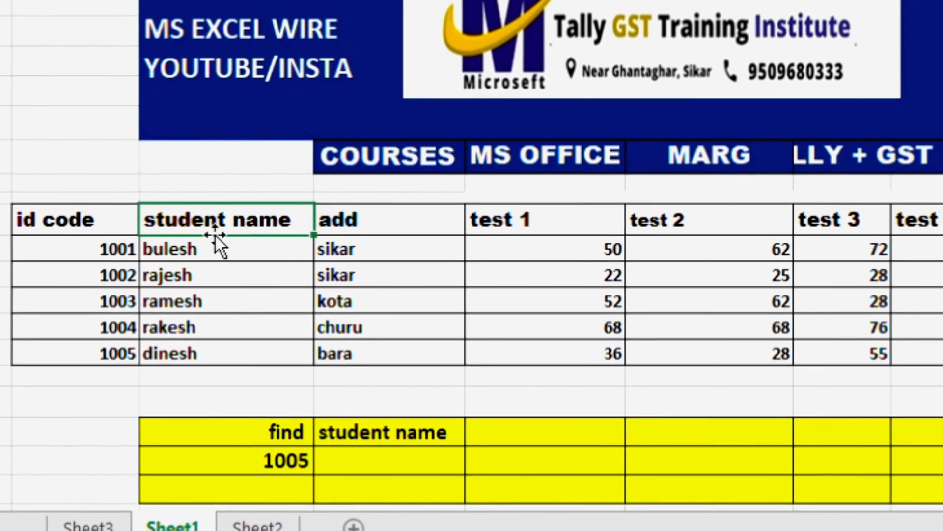
{"action": "double_click", "coordinate": [224, 225]}
{"action": "key", "text": "BackSpace"}
{"action": "key", "text": "BackSpace"}
{"action": "key", "text": "BackSpace"}
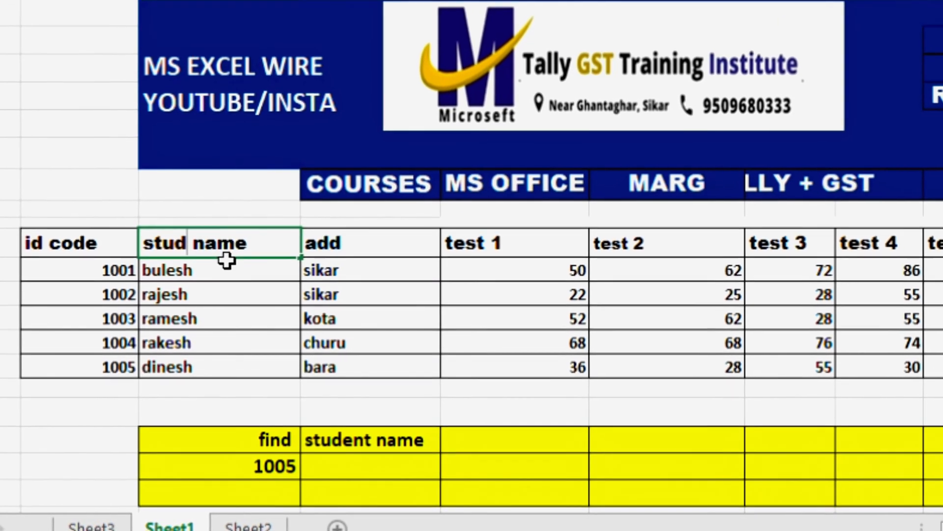
{"action": "key", "text": "BackSpace"}
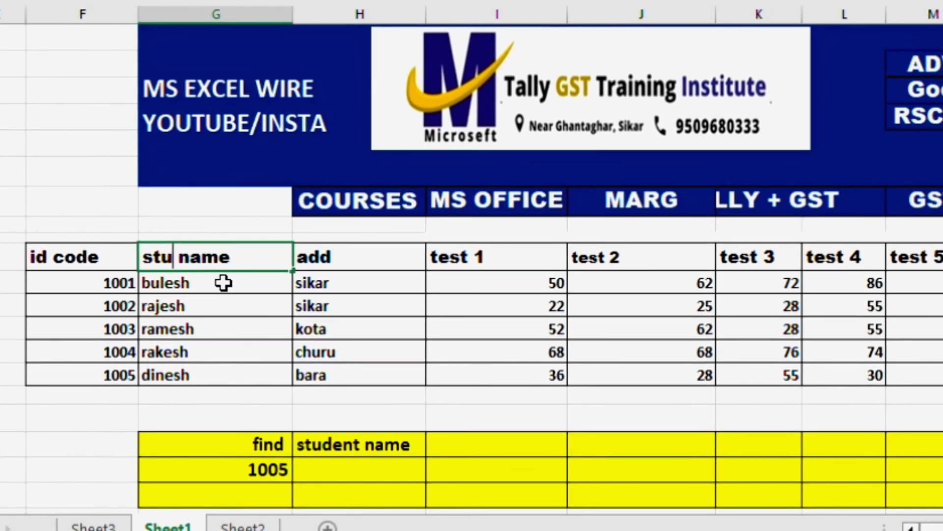
{"action": "key", "text": "Return"}
{"action": "left_click", "coordinate": [370, 447]}
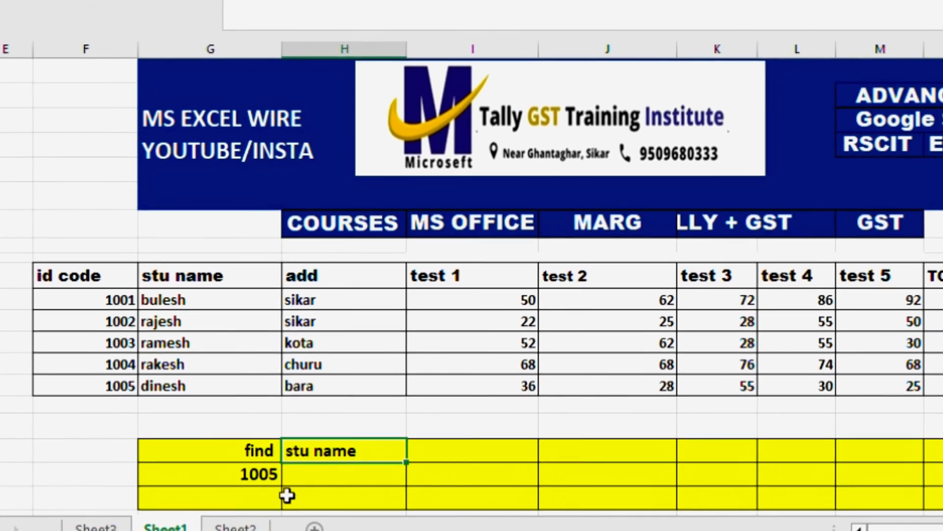
Link the yellow header cell I18 to the add header with =H10
{"action": "left_click", "coordinate": [439, 452]}
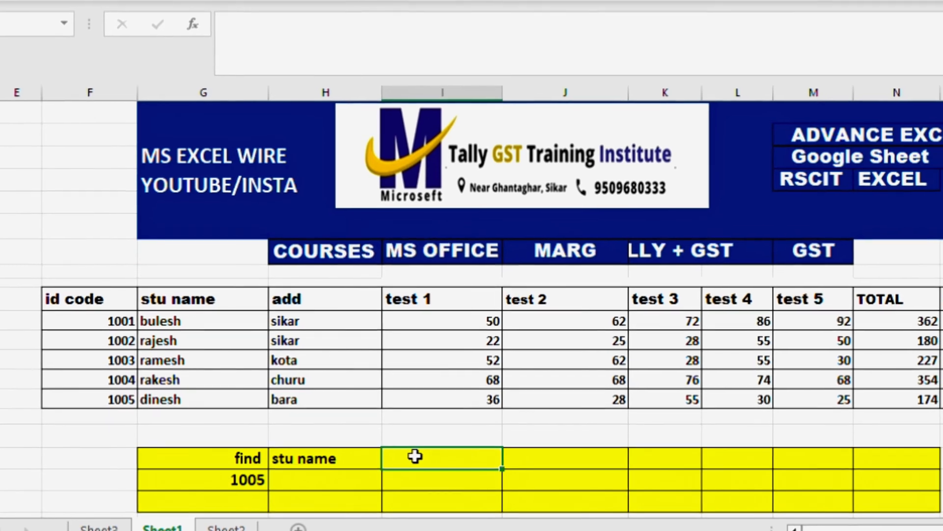
{"action": "type", "text": "="}
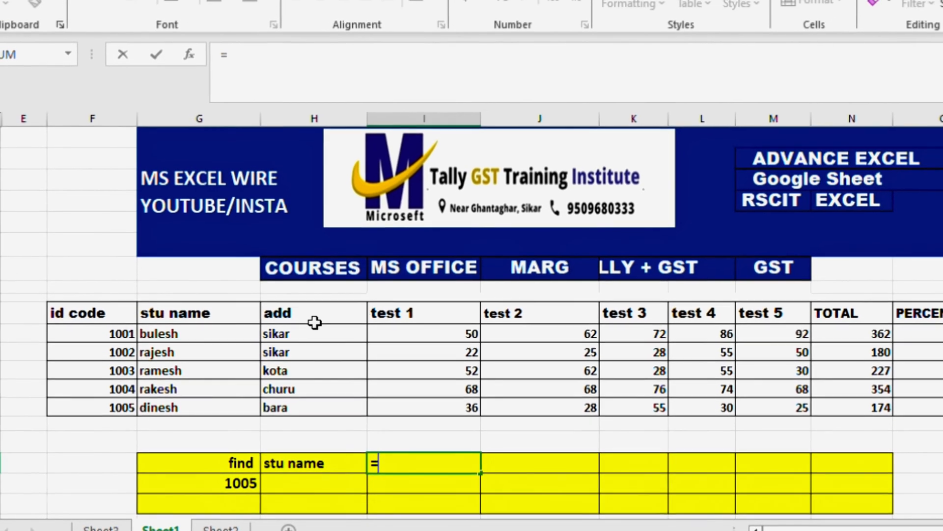
{"action": "left_click", "coordinate": [309, 321]}
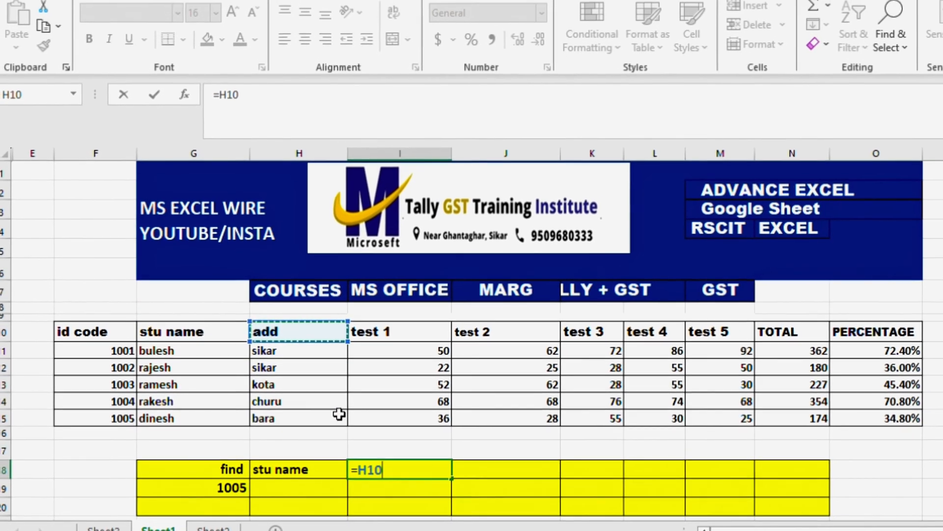
{"action": "key", "text": "Return"}
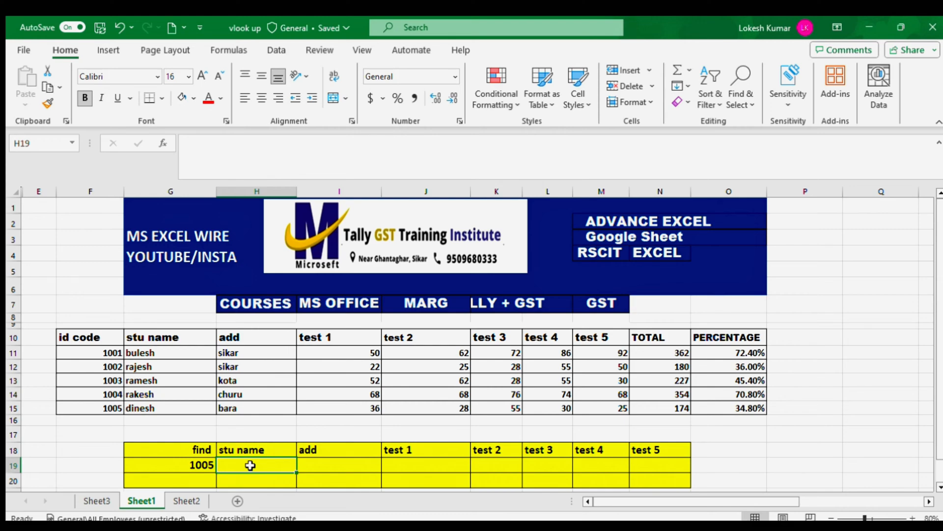
Enter =VLOOKUP($G$19,F10:$O$15,2) in H19 to return the student name for the id code in G19
{"action": "type", "text": "=V"}
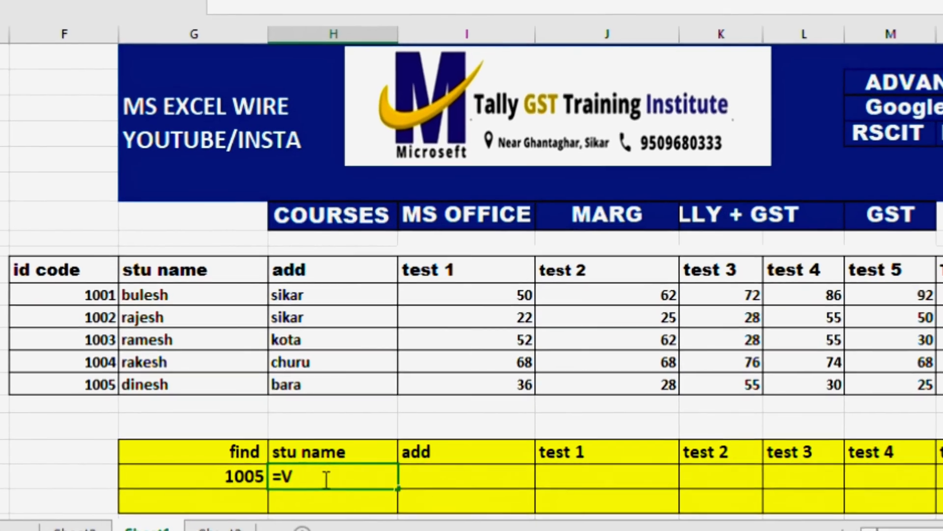
{"action": "type", "text": "LOOKUP("}
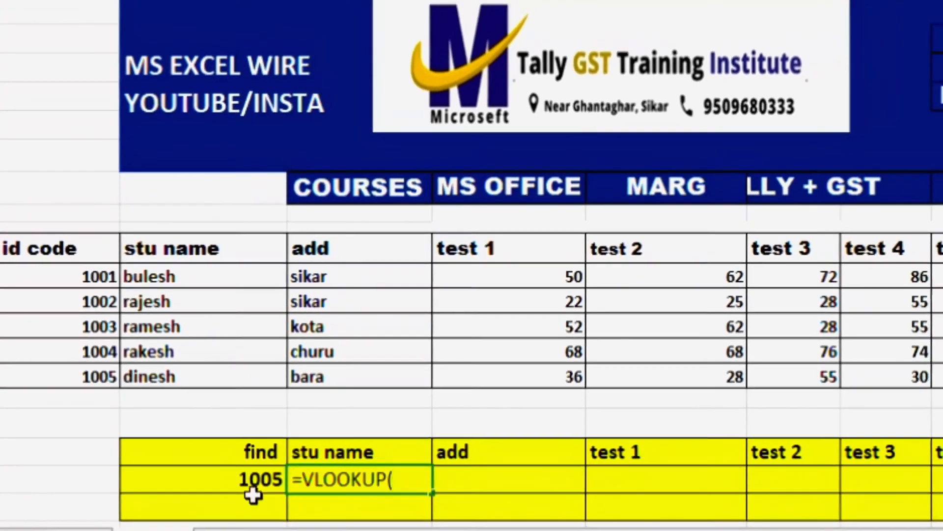
{"action": "left_click", "coordinate": [253, 493]}
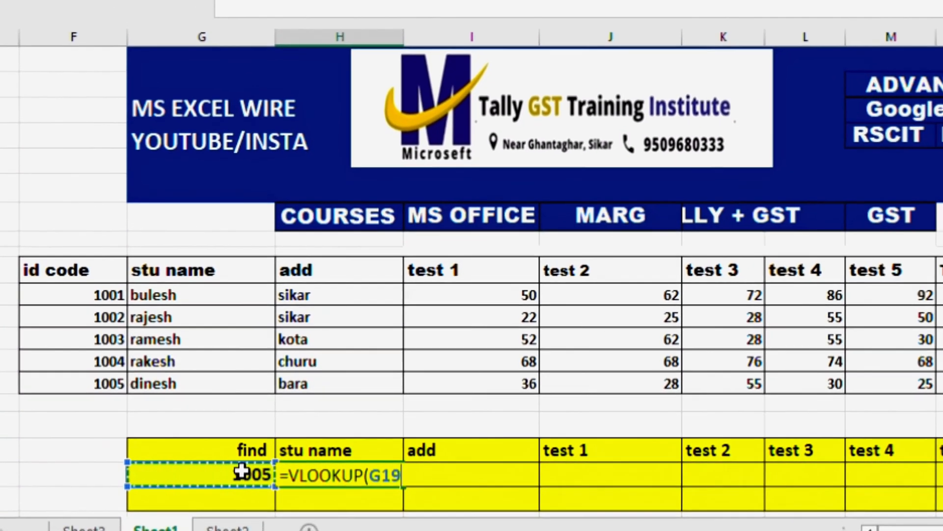
{"action": "key", "text": "F4"}
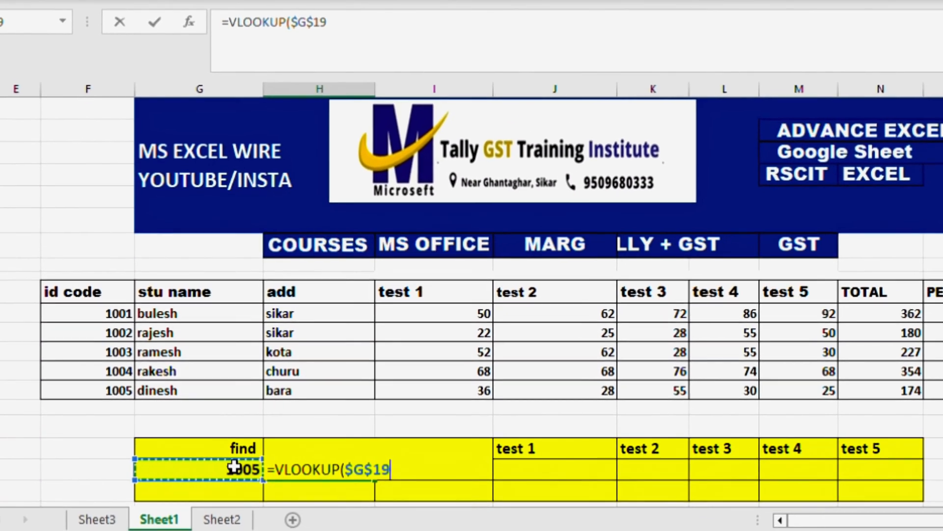
{"action": "type", "text": ","}
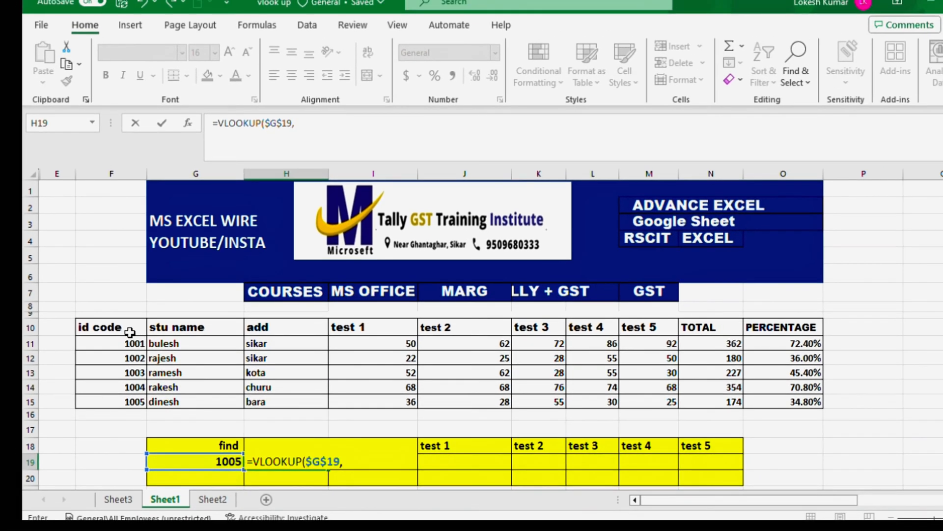
{"action": "left_click_drag", "start_coordinate": [131, 314], "coordinate": [786, 402]}
{"action": "key", "text": "F4"}
{"action": "type", "text": ",2"}
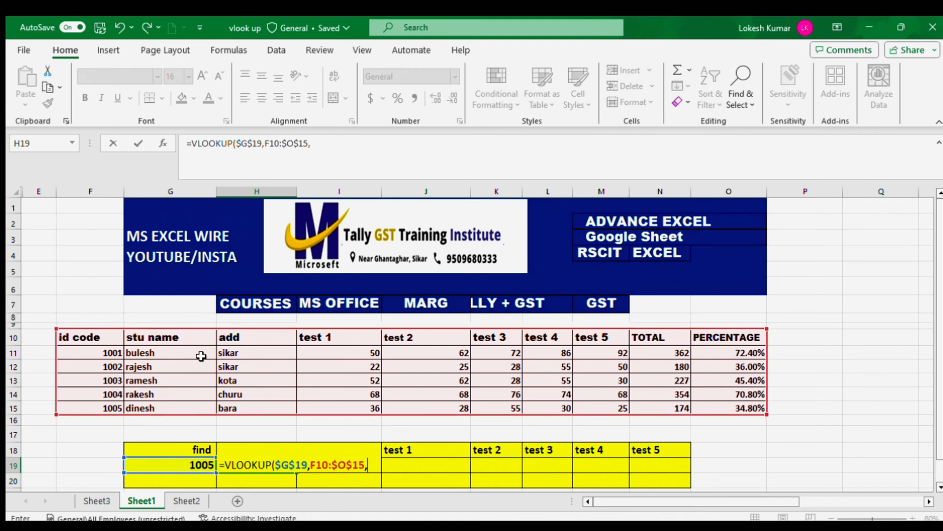
{"action": "key", "text": "Return"}
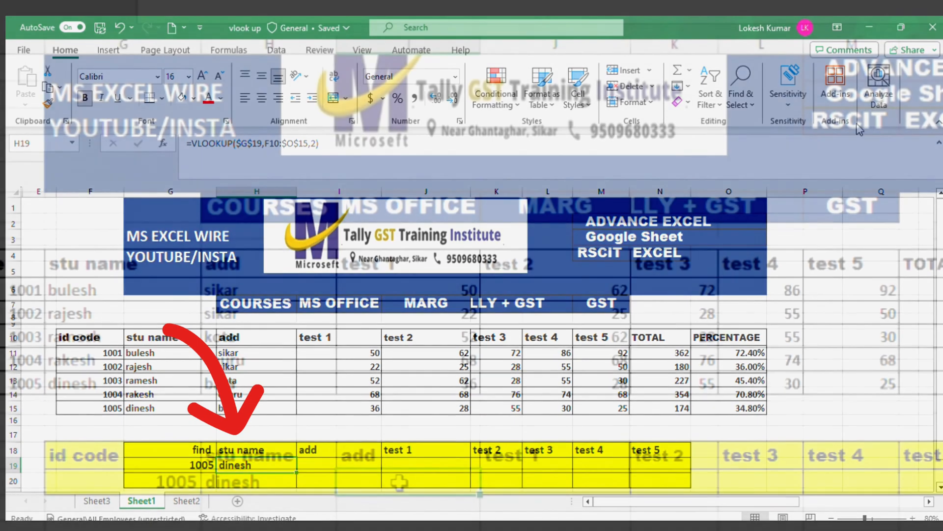
Enter a VLOOKUP in I19 that uses G19, the table F10:O15 and column 3 to return the student's add value
{"action": "left_click", "coordinate": [335, 465]}
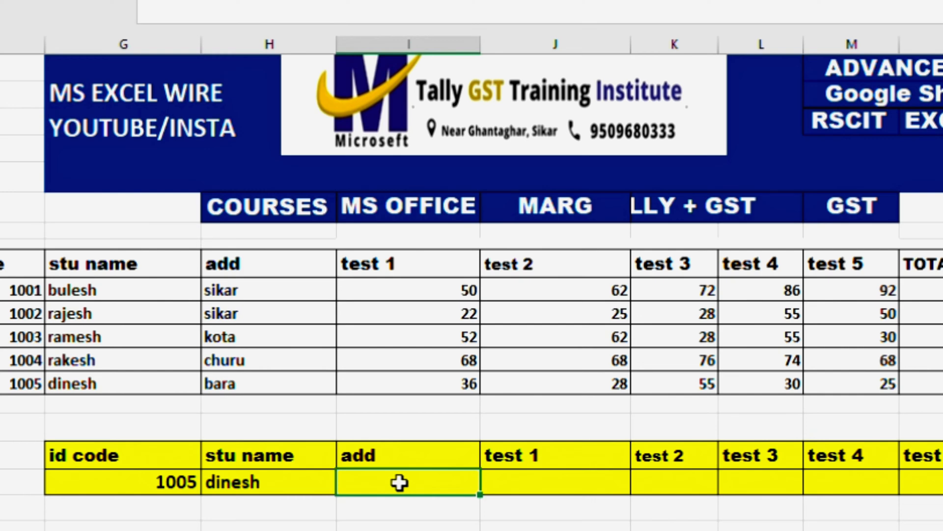
{"action": "type", "text": "=VL"}
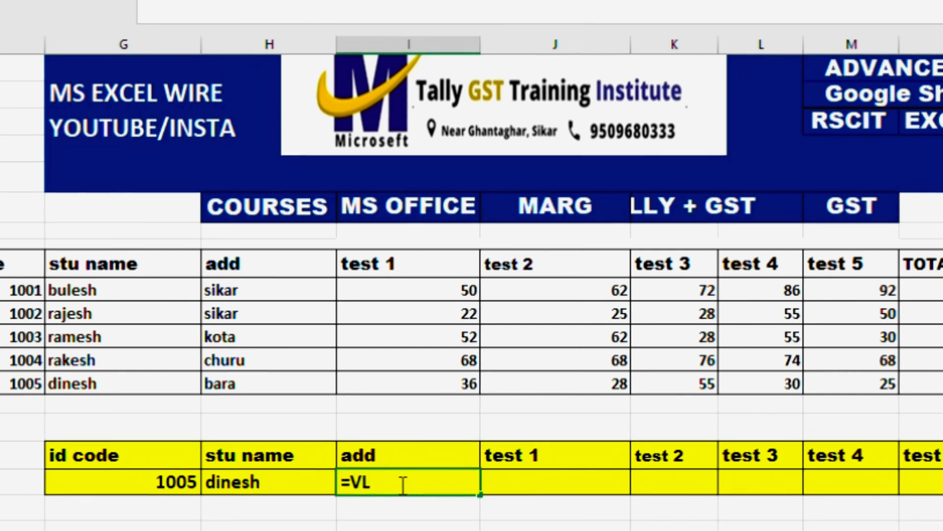
{"action": "type", "text": "OOKUP("}
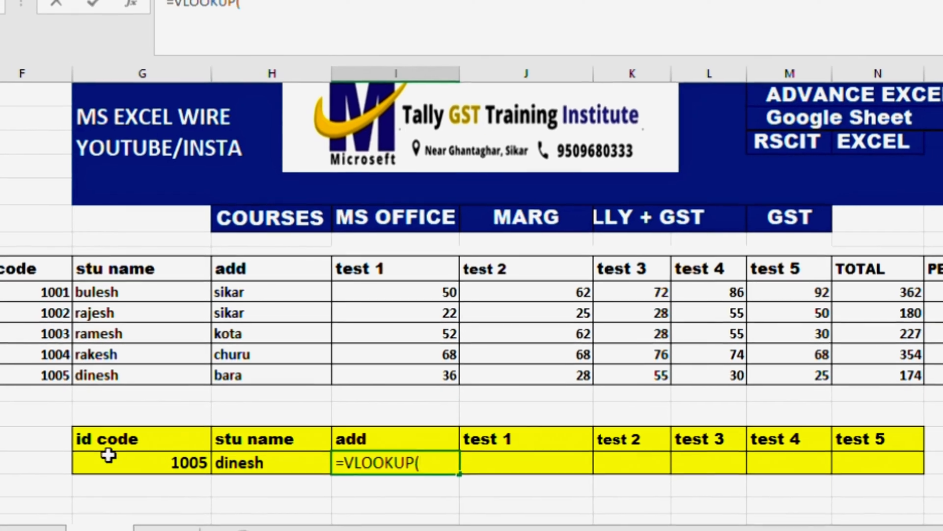
{"action": "left_click", "coordinate": [108, 455]}
{"action": "type", "text": ","}
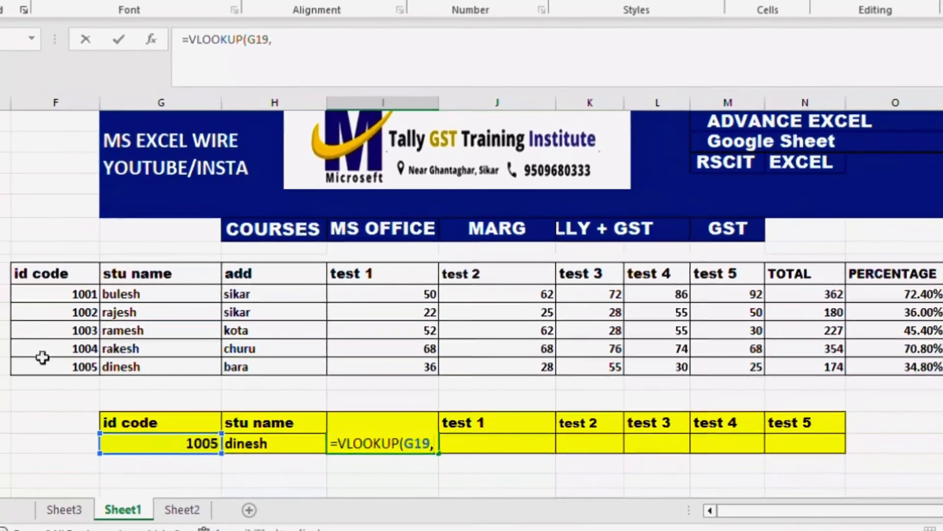
{"action": "left_click_drag", "start_coordinate": [42, 276], "coordinate": [905, 365]}
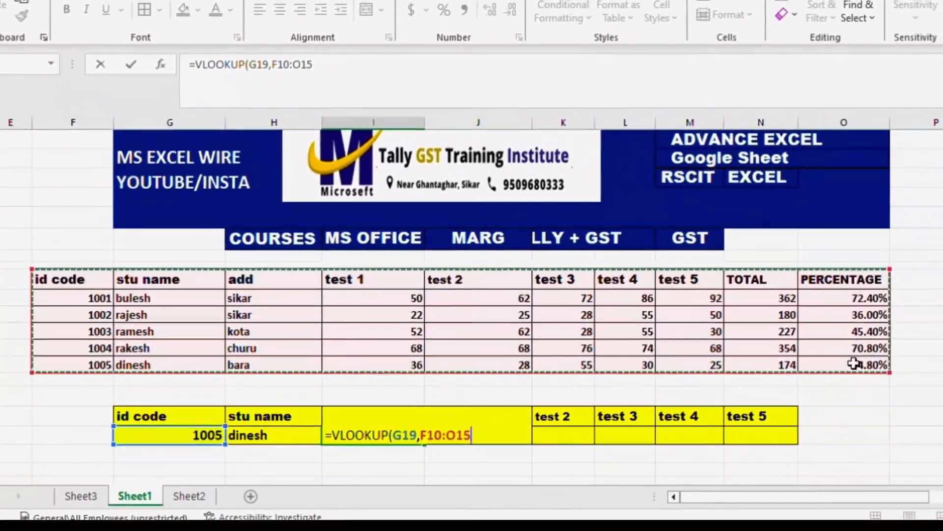
{"action": "type", "text": ","}
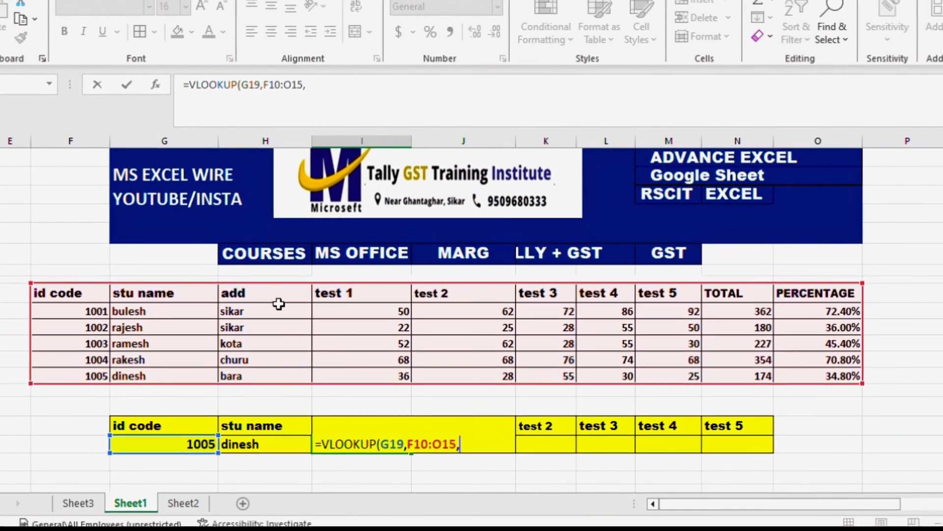
{"action": "type", "text": "3"}
{"action": "key", "text": "Return"}
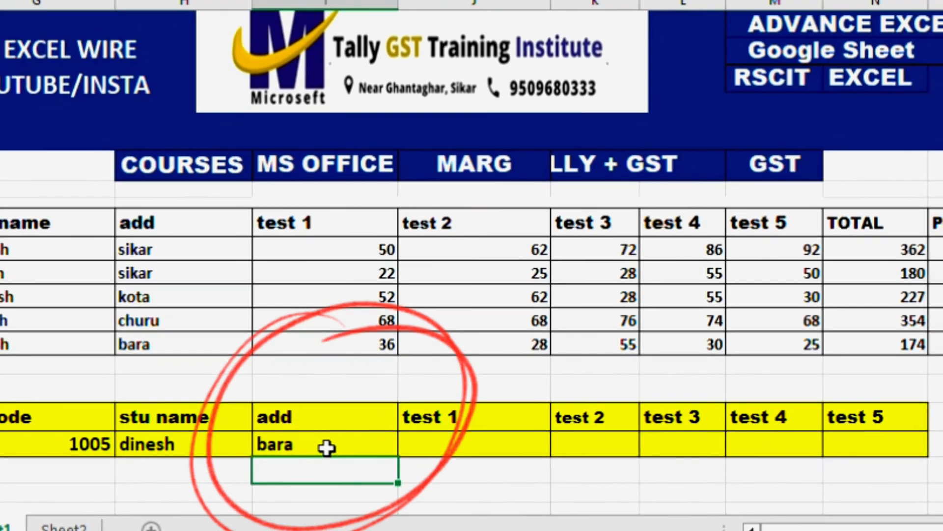
{"action": "left_click", "coordinate": [327, 447]}
Select the empty result cell J19 under the yellow test 1 header
{"action": "left_click", "coordinate": [471, 443]}
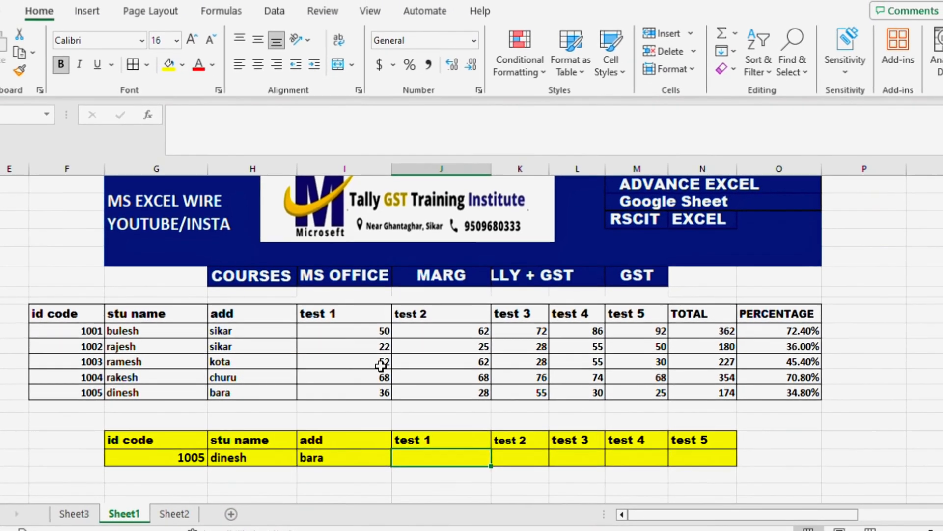